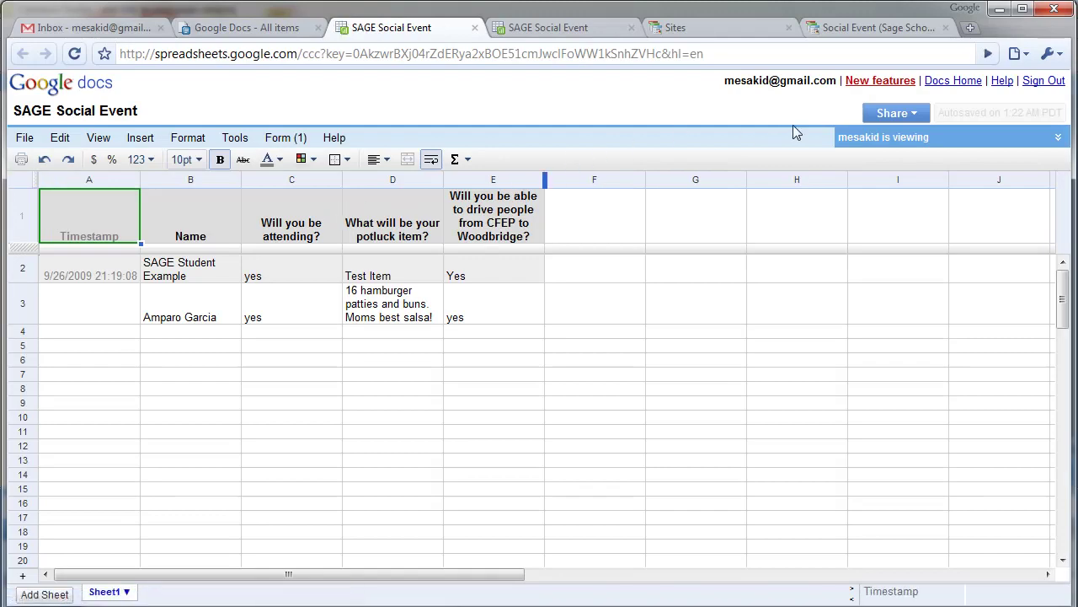
# Stop and restart publishing the SAGE Social Event spreadsheet to the web, dismissing the Windows prompt
pyautogui.click(918, 116)
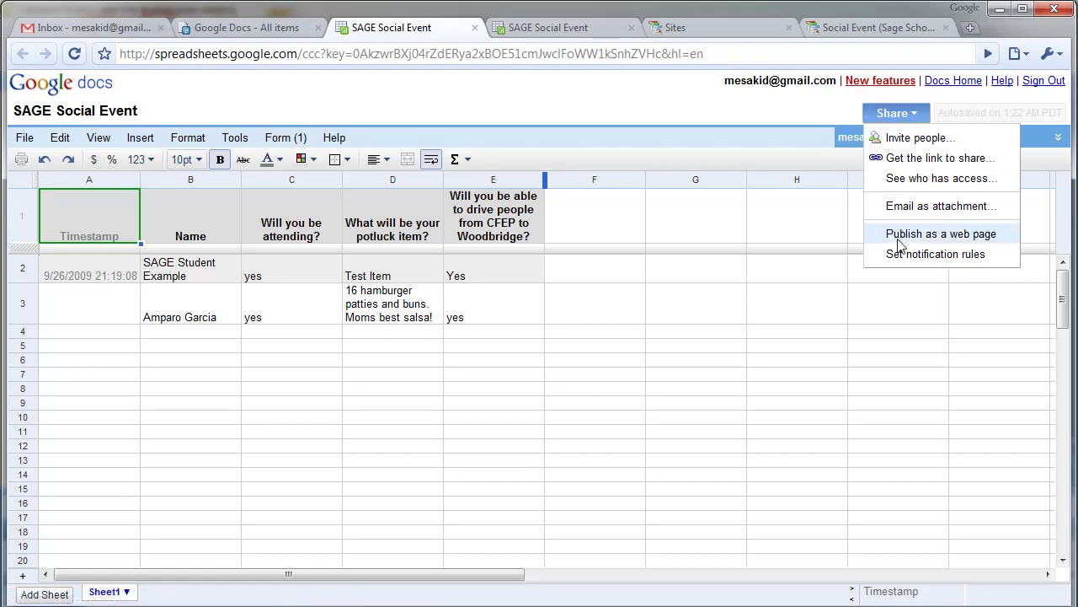
pyautogui.click(900, 235)
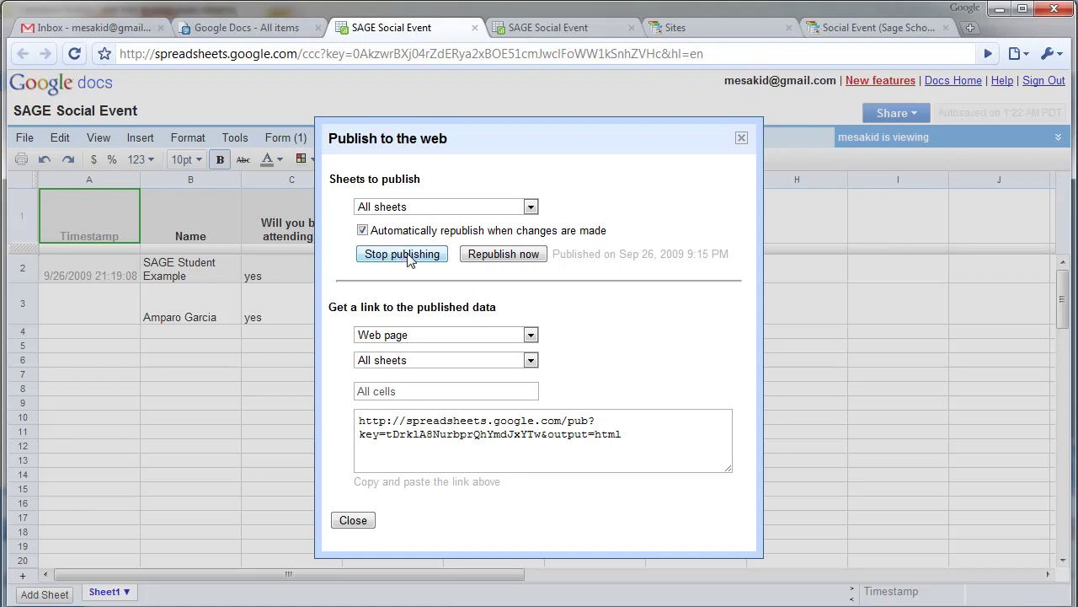
pyautogui.click(410, 261)
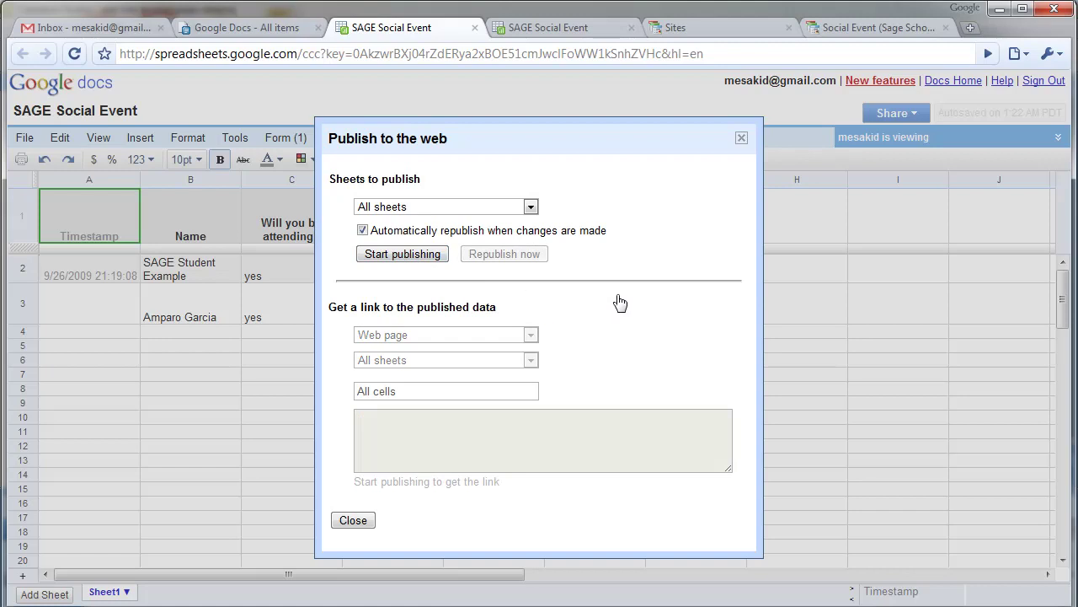
pyautogui.click(406, 256)
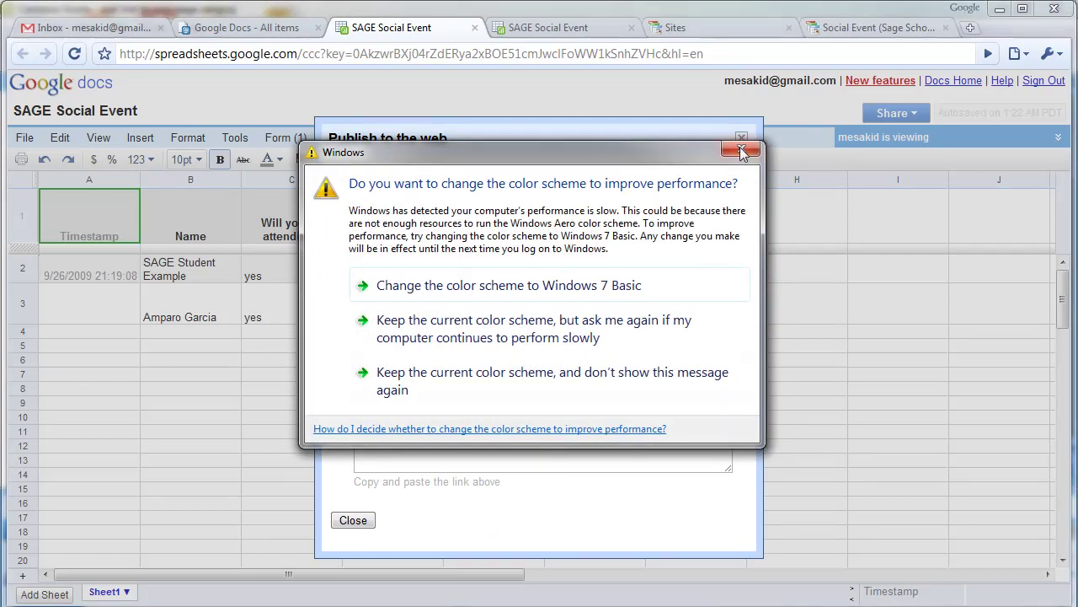
pyautogui.click(740, 151)
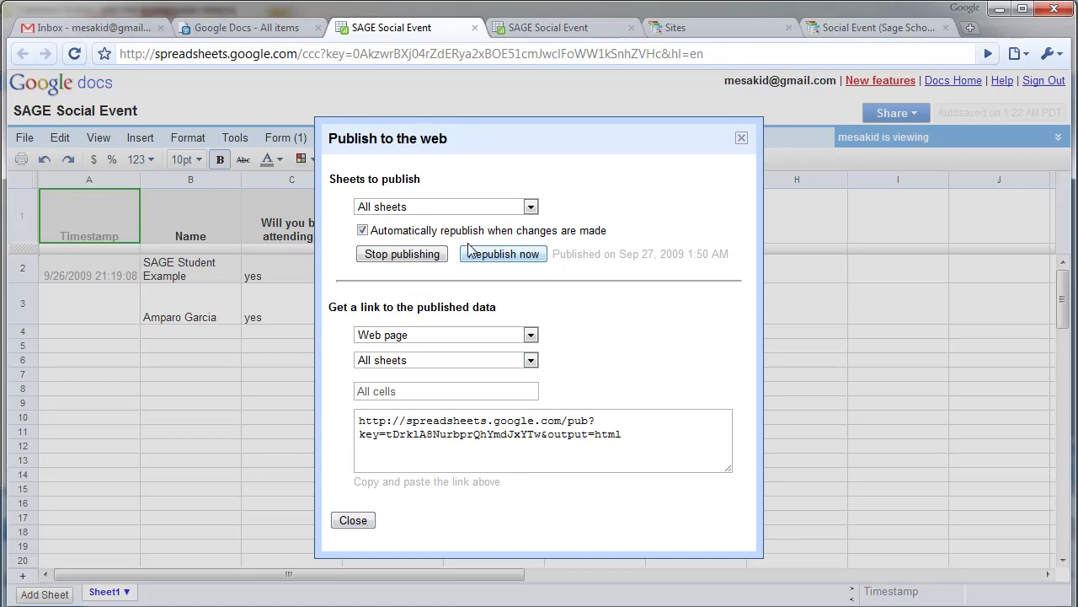
# Close and then reopen the spreadsheet's publish-to-web settings
pyautogui.click(375, 524)
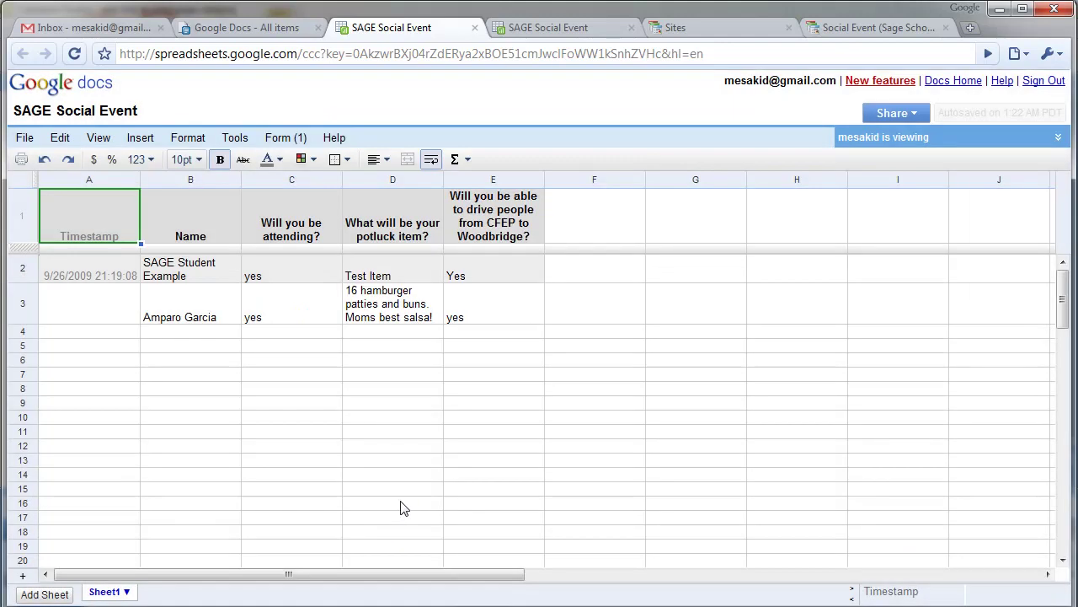
pyautogui.click(898, 117)
pyautogui.click(911, 236)
# Back on the Social Event site page, dismiss the server error and review the map, RSVP form and response table
pyautogui.click(868, 30)
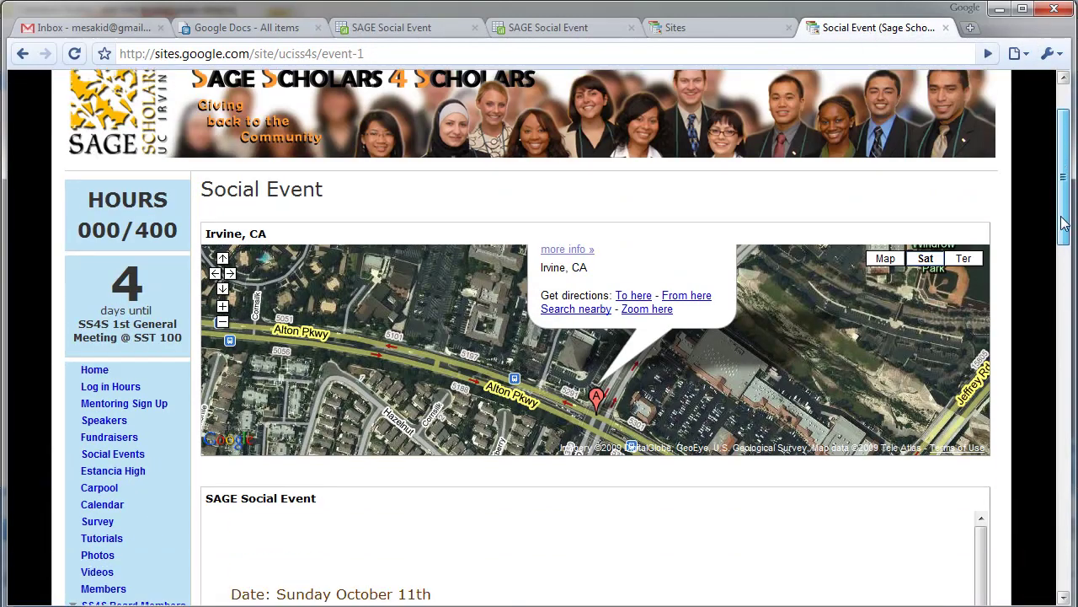
pyautogui.moveTo(1066, 248)
pyautogui.mouseDown()
pyautogui.moveTo(1068, 341)
pyautogui.moveTo(1060, 294)
pyautogui.mouseUp()
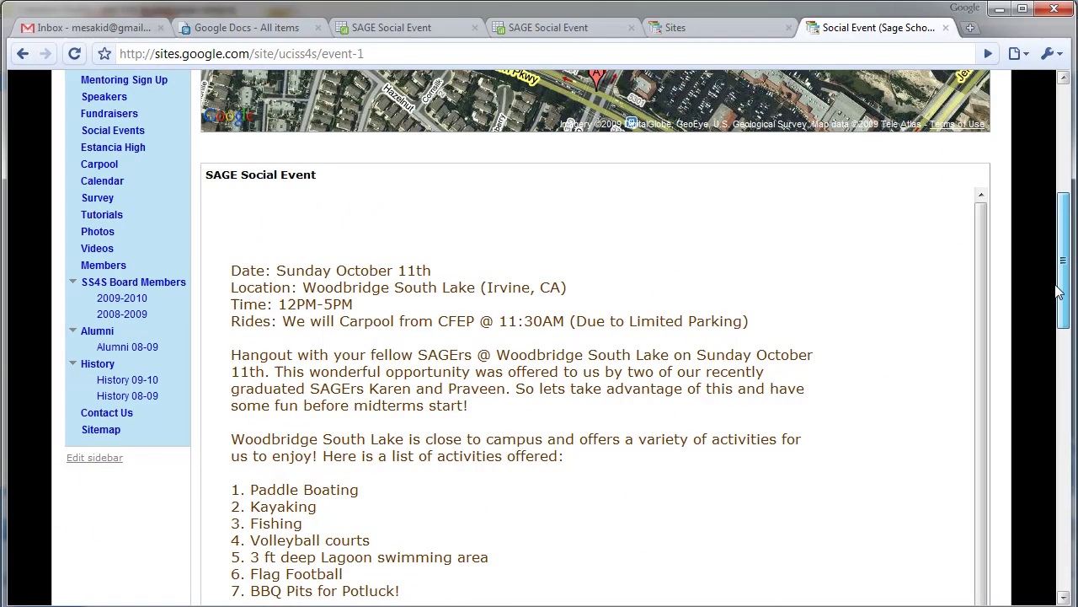
pyautogui.moveTo(984, 258); pyautogui.dragTo(982, 354)
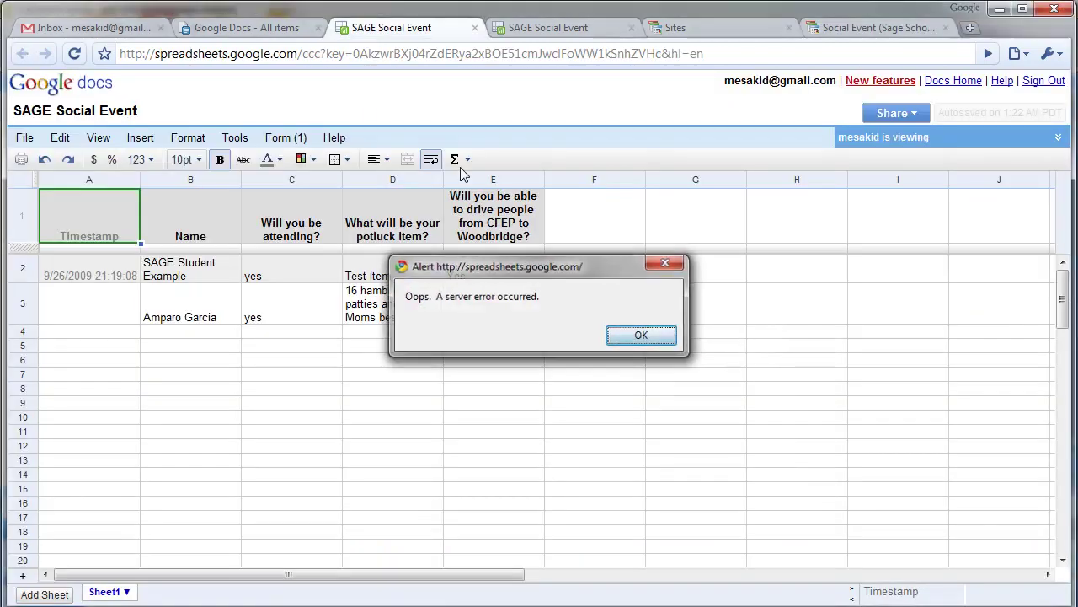
pyautogui.click(642, 335)
pyautogui.click(528, 28)
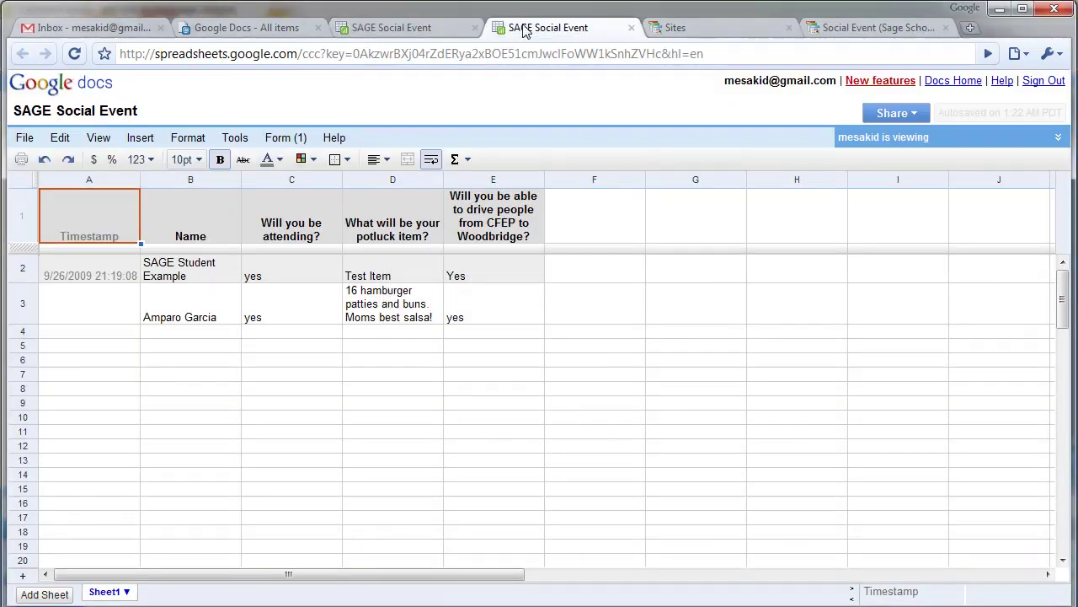
pyautogui.click(844, 27)
pyautogui.moveTo(982, 299); pyautogui.dragTo(1004, 417)
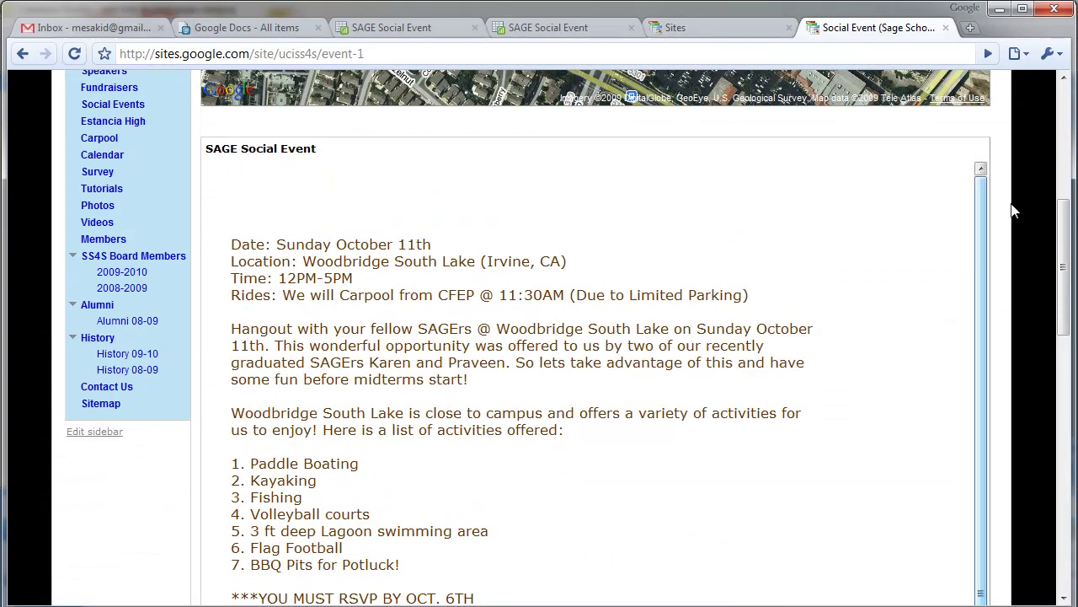
pyautogui.moveTo(1063, 248); pyautogui.dragTo(1066, 447)
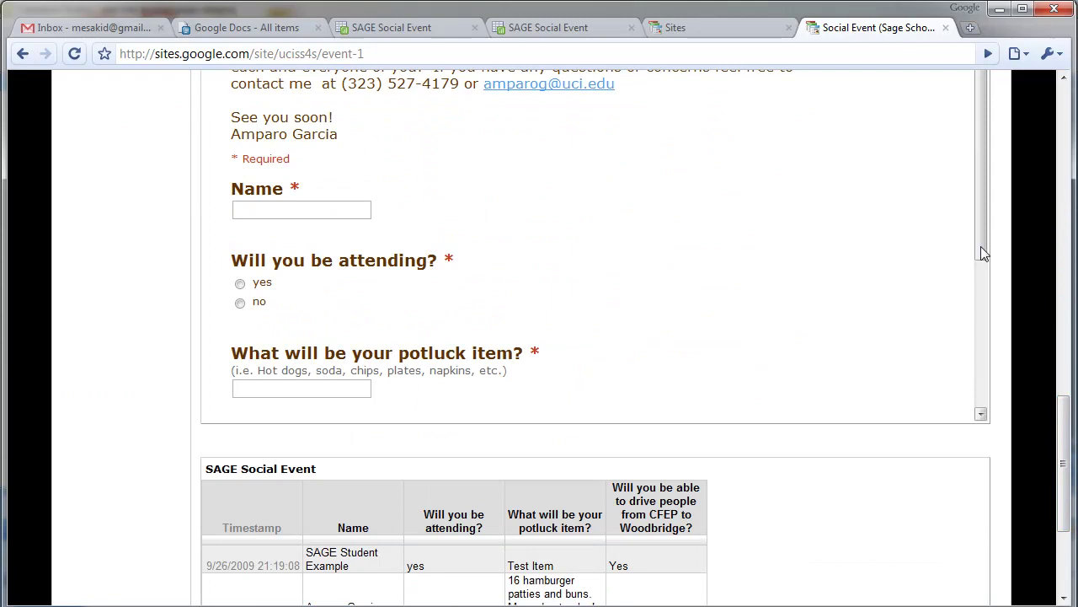
pyautogui.moveTo(978, 238); pyautogui.dragTo(1007, 199)
pyautogui.moveTo(1063, 438); pyautogui.dragTo(1064, 143)
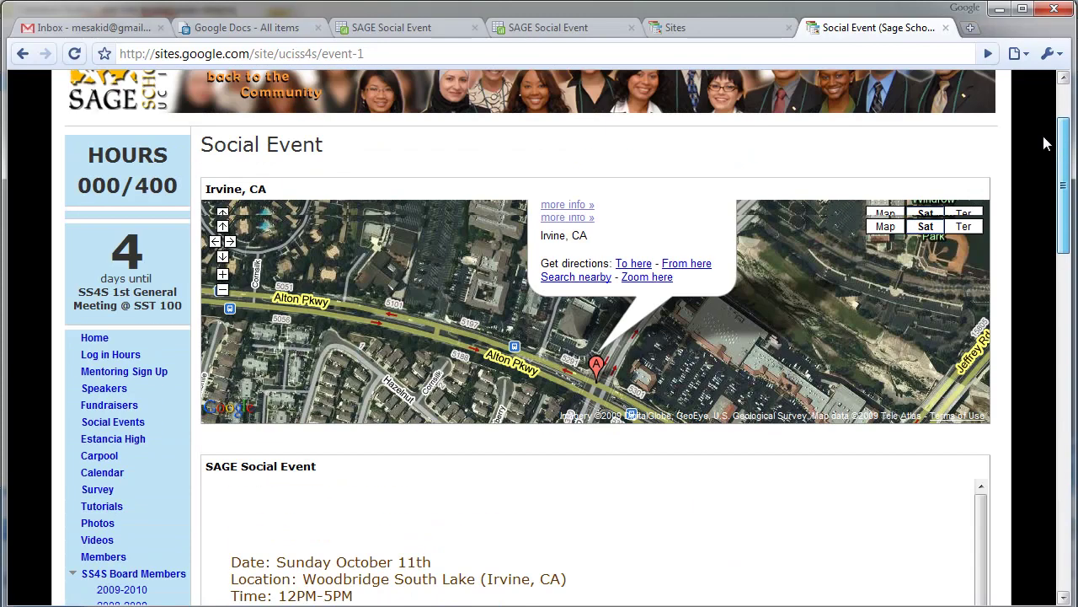
# Replace the embedded spreadsheet form gadget's Height with a taller value and save the Social Event page
pyautogui.click(949, 114)
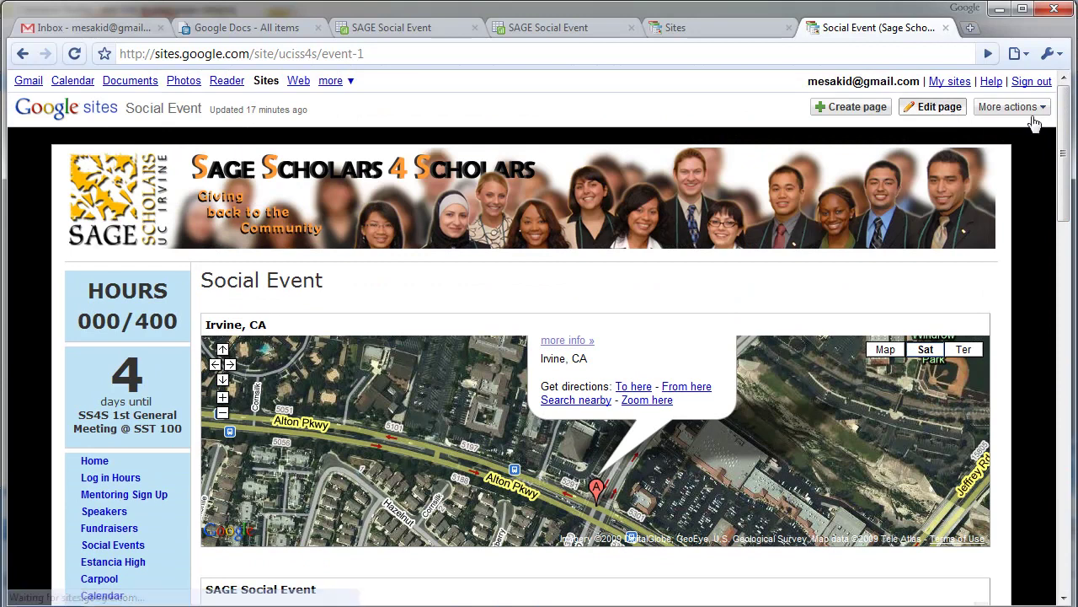
pyautogui.moveTo(1063, 124)
pyautogui.mouseDown()
pyautogui.moveTo(1058, 230)
pyautogui.moveTo(739, 247)
pyautogui.mouseUp()
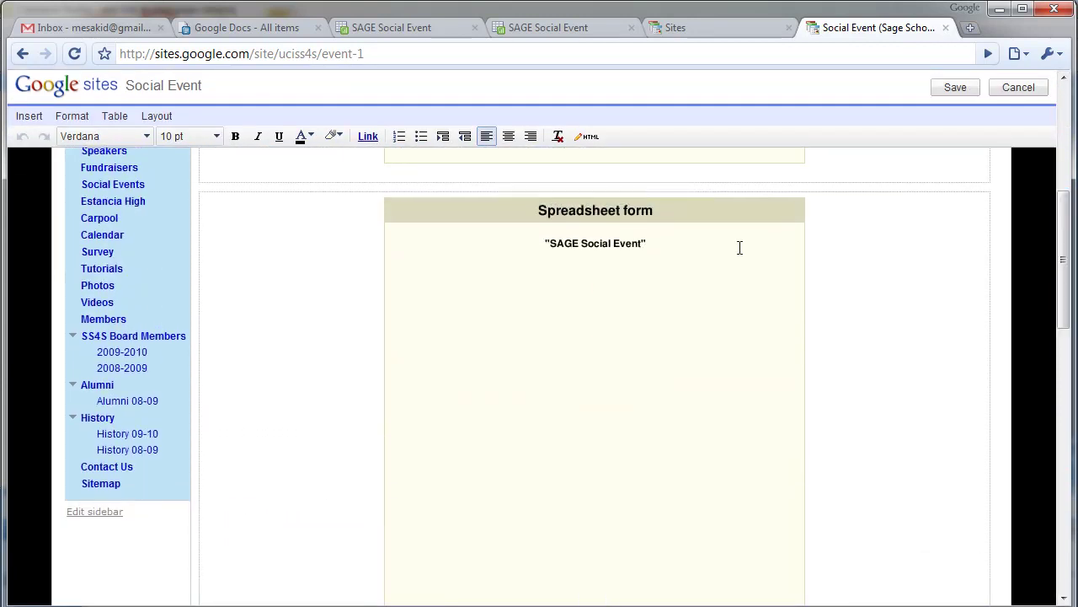
pyautogui.click(549, 343)
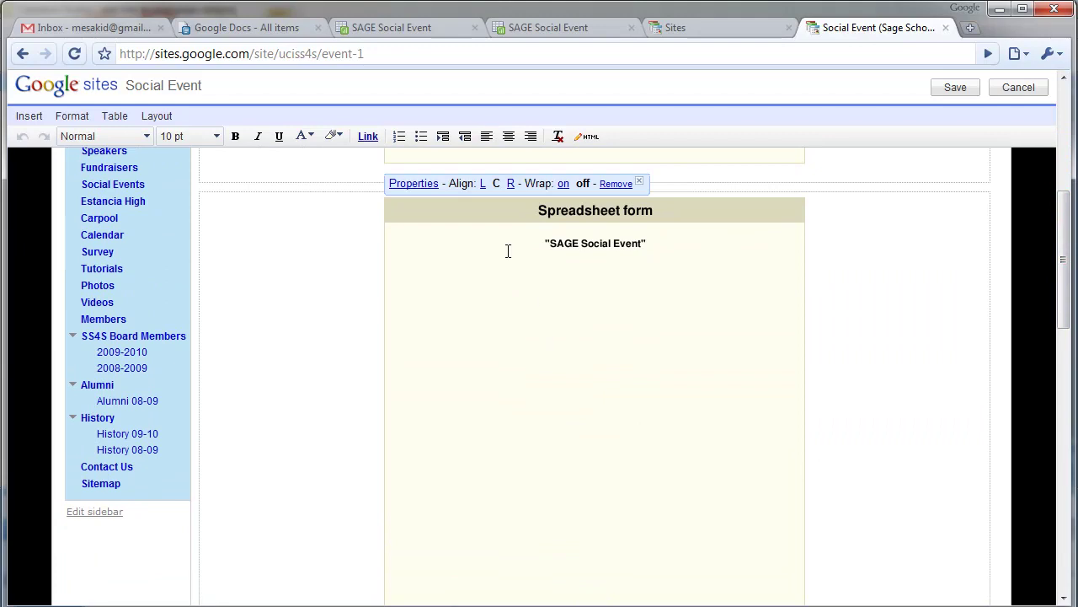
pyautogui.click(414, 184)
pyautogui.moveTo(416, 380); pyautogui.dragTo(384, 386)
pyautogui.write('1600')
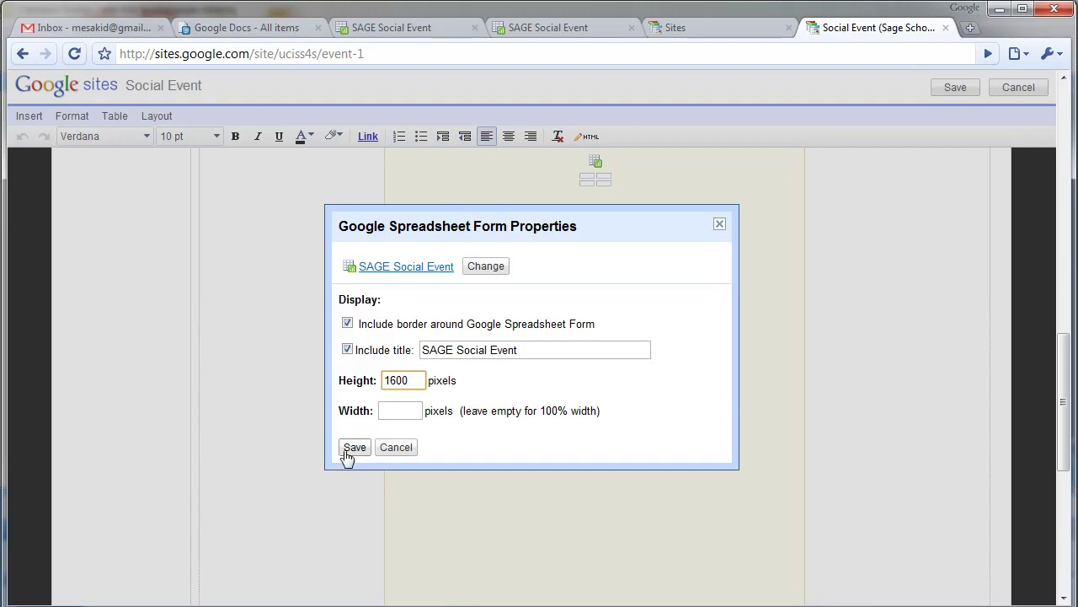
pyautogui.click(347, 448)
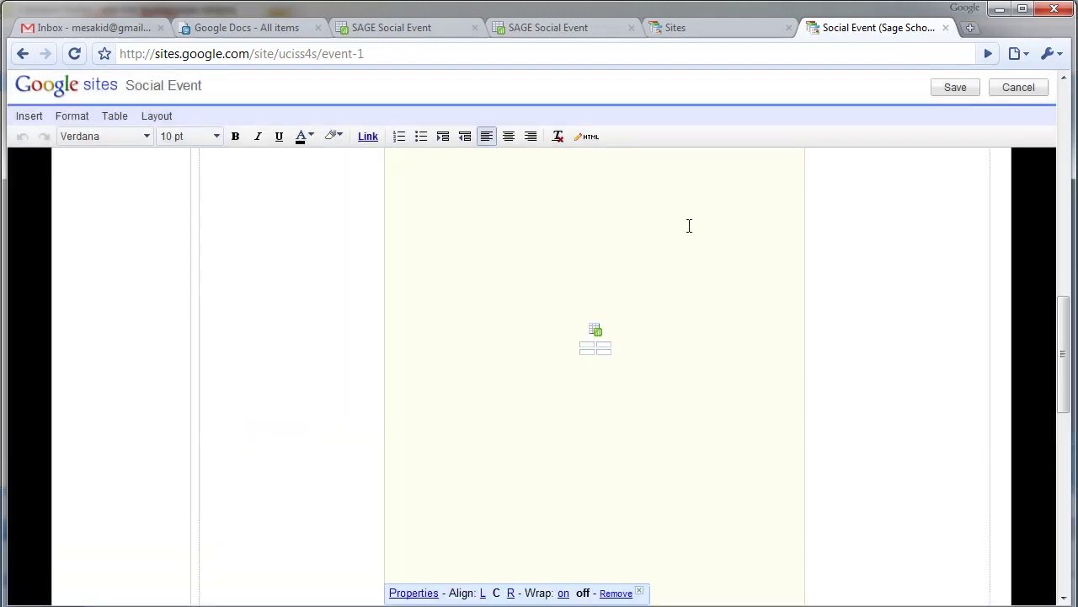
pyautogui.click(948, 89)
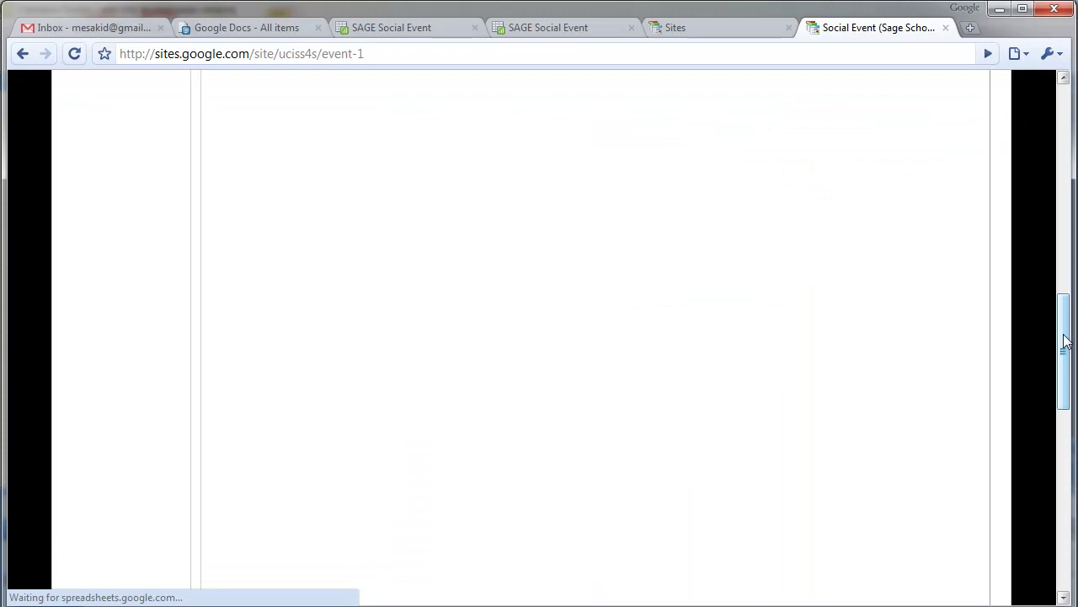
pyautogui.moveTo(1066, 341); pyautogui.dragTo(1058, 210)
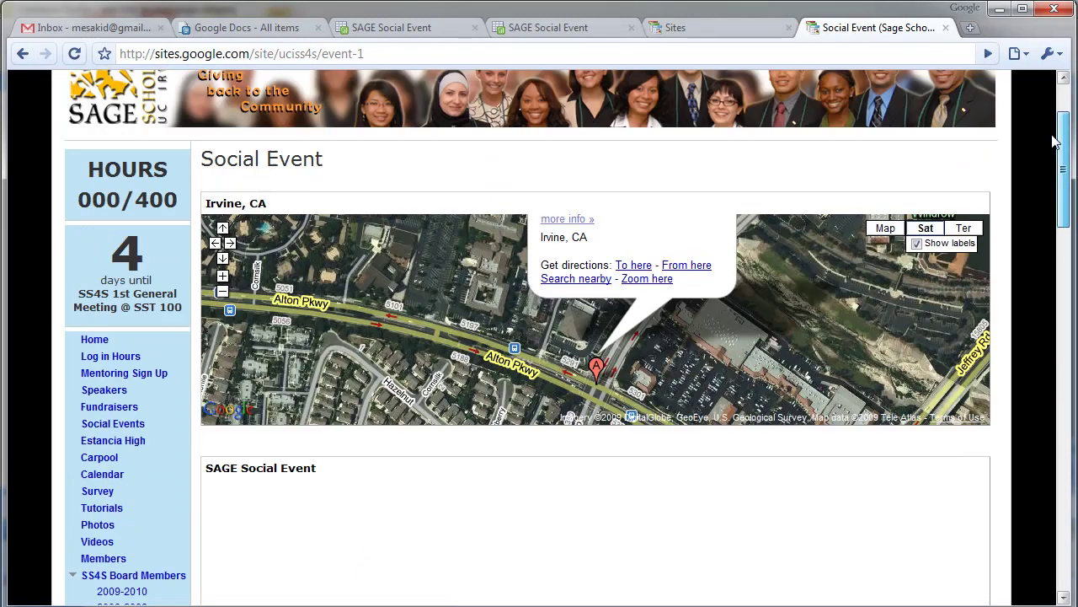
pyautogui.scroll(-1, 1058, 211)
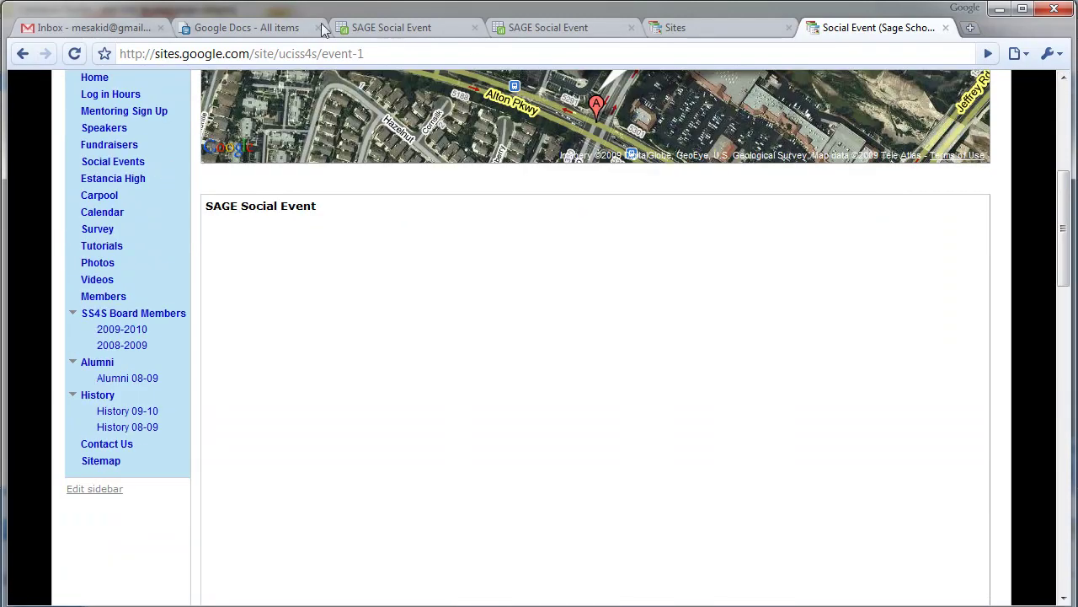
pyautogui.click(76, 56)
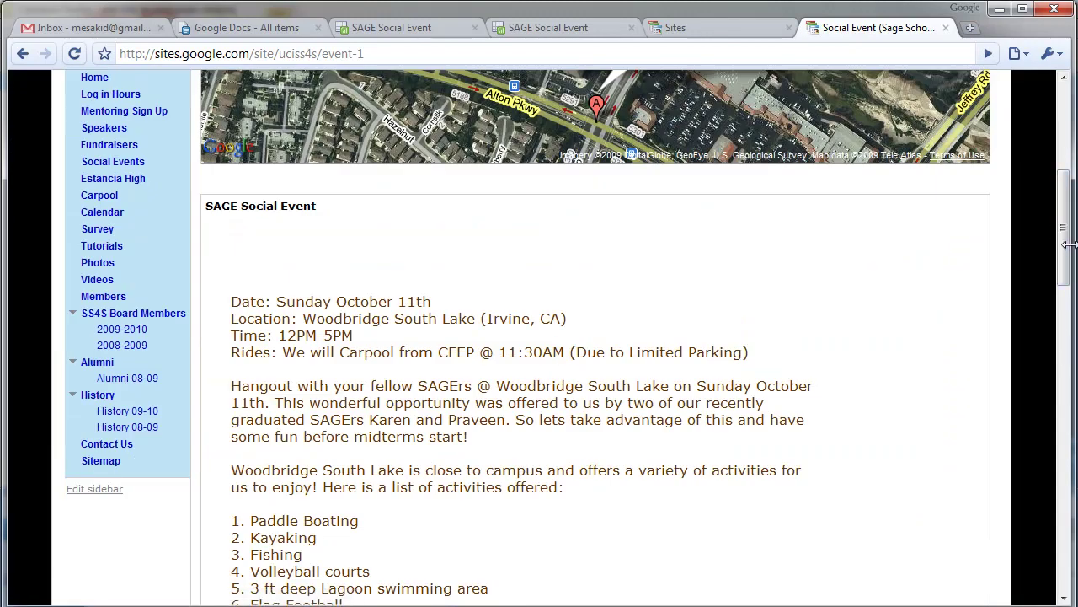
pyautogui.scroll(-1, 1066, 392)
pyautogui.scroll(-2, 1066, 391)
pyautogui.scroll(-4, 1070, 398)
pyautogui.moveTo(1073, 403)
pyautogui.mouseDown()
pyautogui.moveTo(1074, 504)
pyautogui.moveTo(1060, 189)
pyautogui.moveTo(1066, 534)
pyautogui.moveTo(1057, 115)
pyautogui.mouseUp()
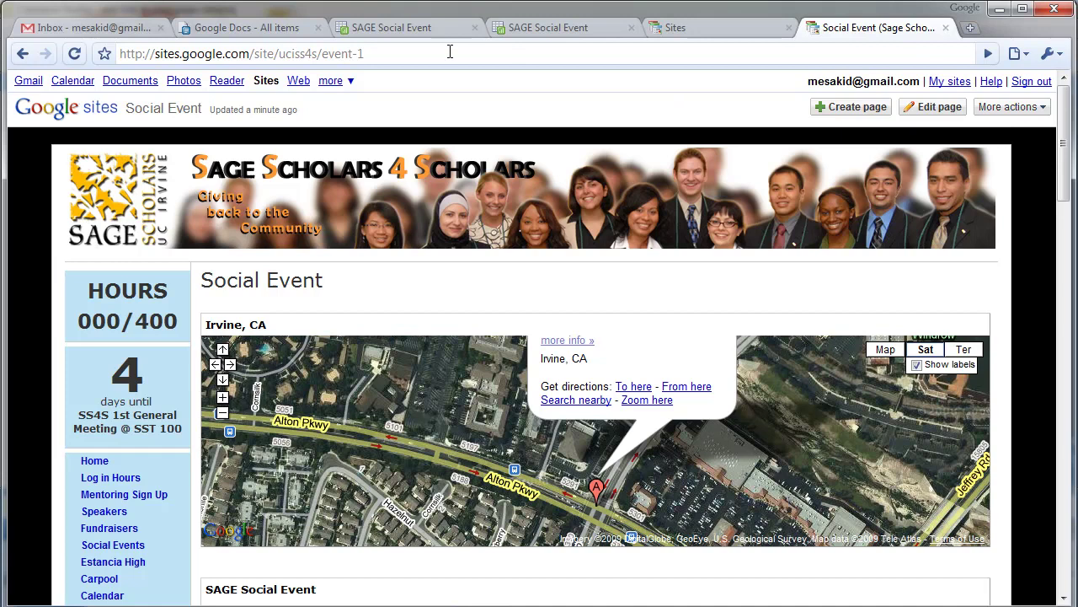
# Copy the Social Event page's URL from the address bar, then view the event details below the map
pyautogui.moveTo(449, 53); pyautogui.dragTo(117, 53)
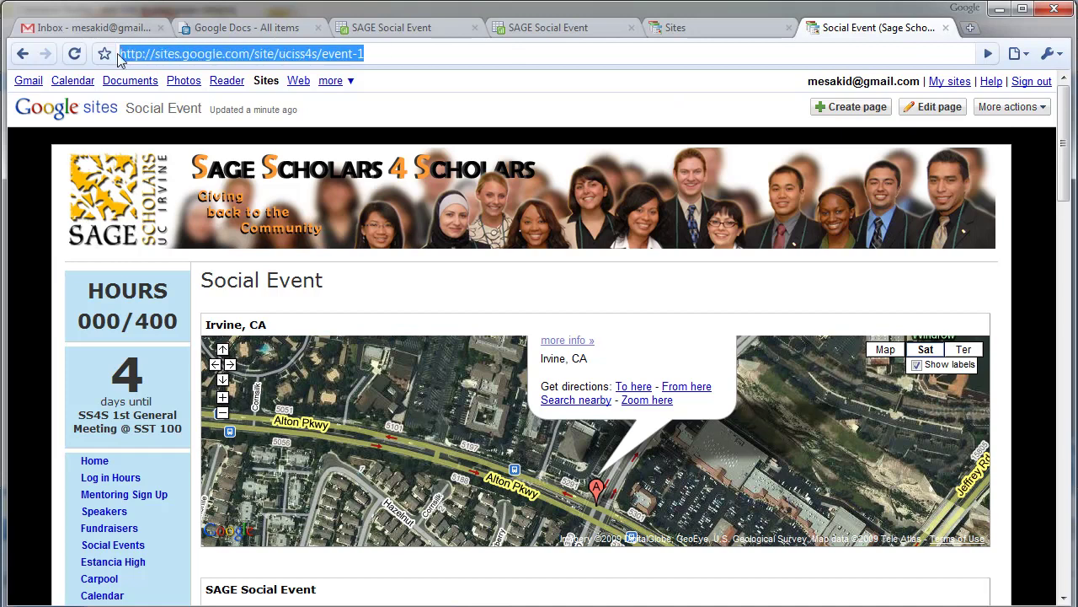
pyautogui.rightClick(221, 52)
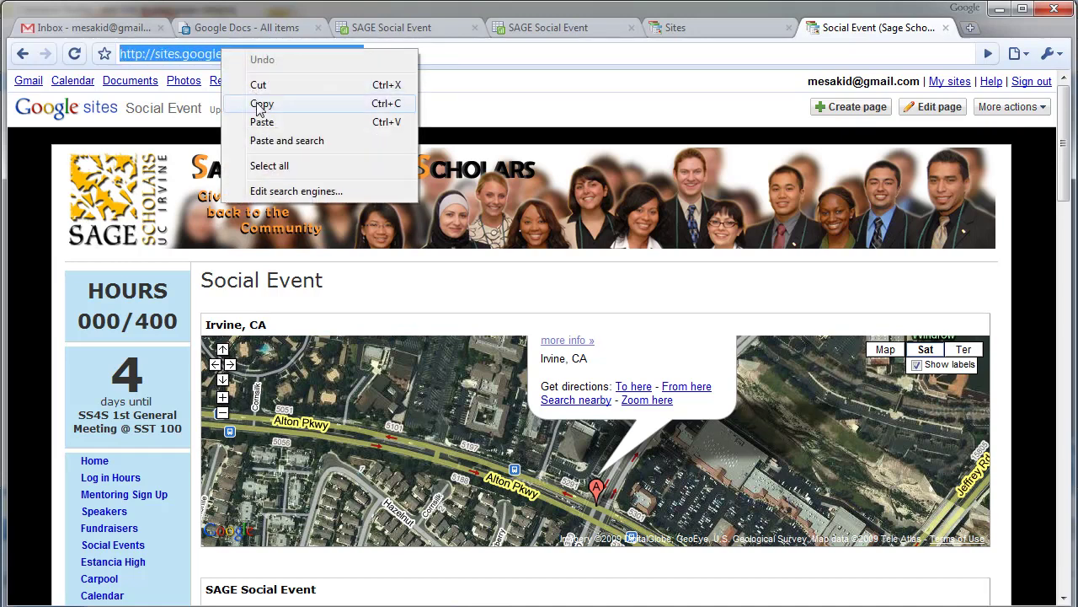
pyautogui.click(259, 105)
pyautogui.click(421, 53)
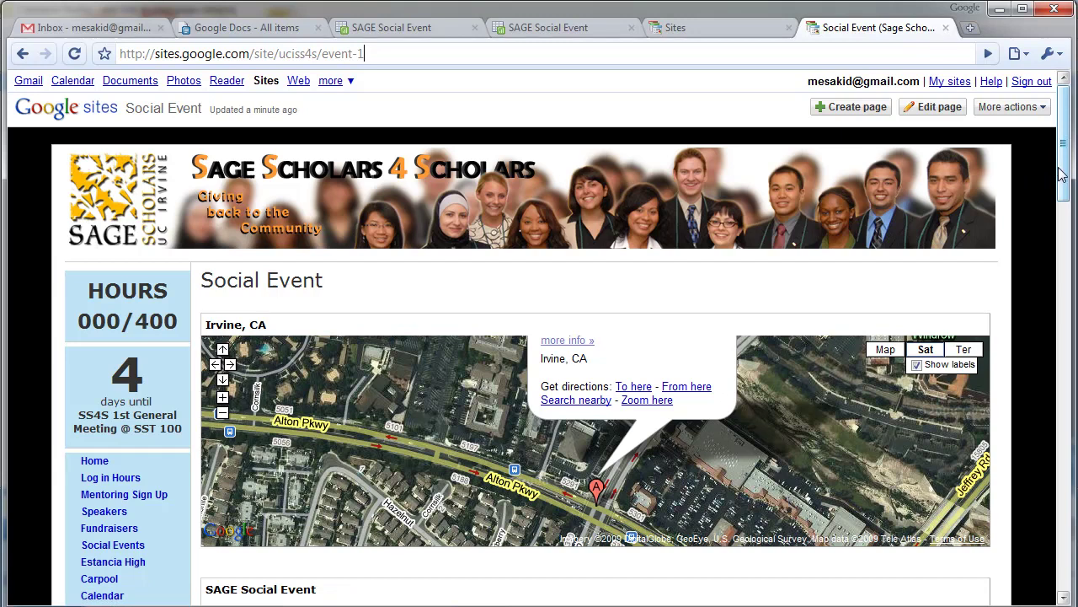
pyautogui.moveTo(1062, 173); pyautogui.dragTo(1061, 223)
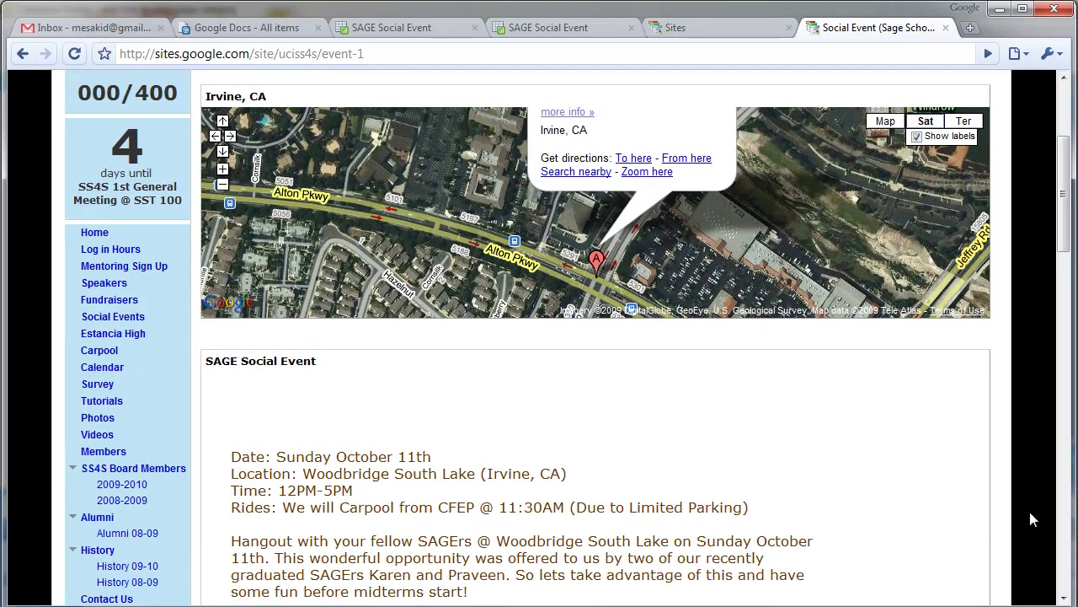